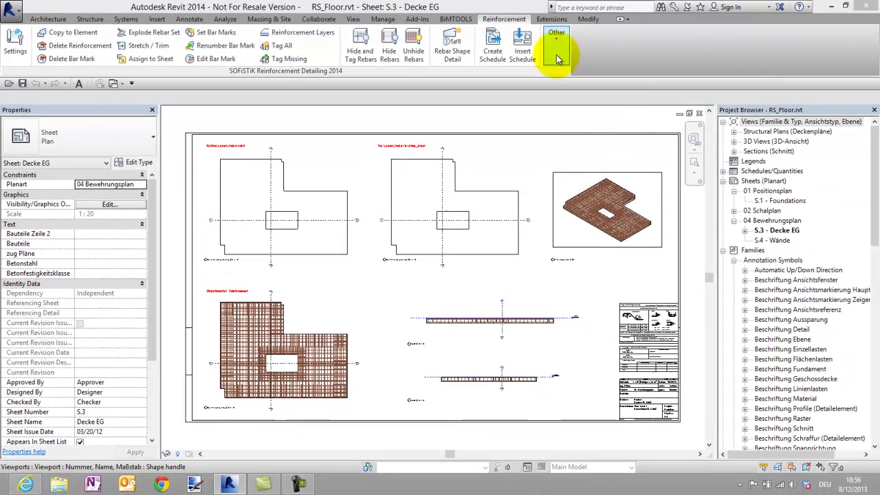
# View the reinforcement detailing log file, then close it
pyautogui.click(695, 67)
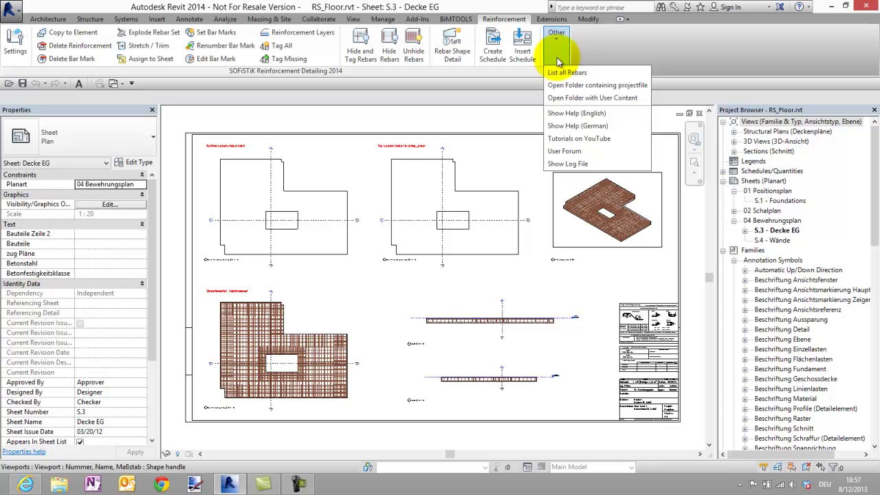
pyautogui.click(568, 163)
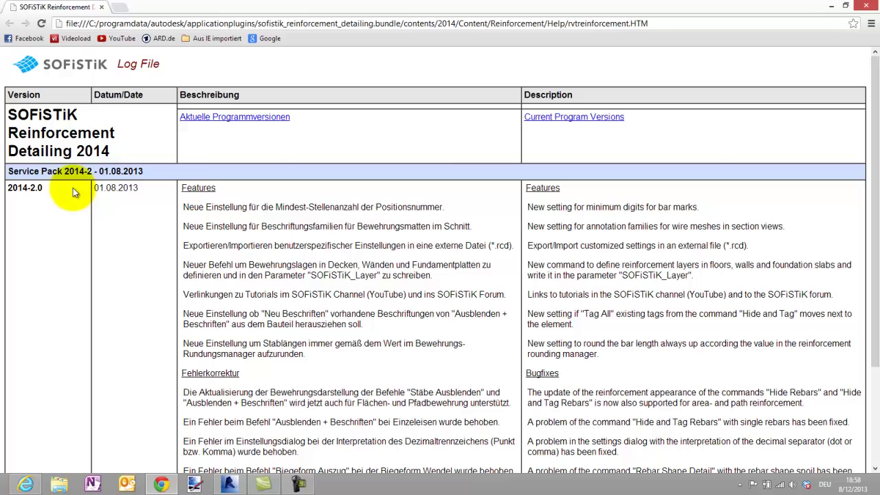
pyautogui.click(864, 6)
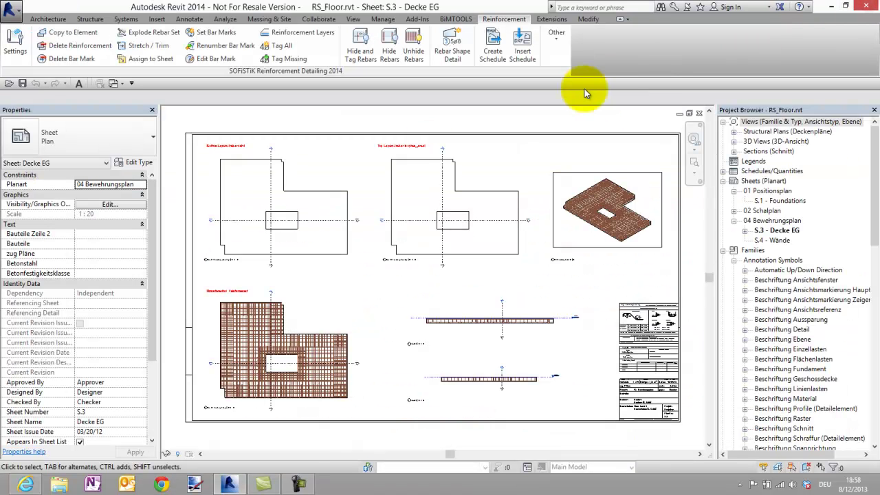
# Read the English help on Reinforcement Layers, then open the SOFiSTiK user forum
pyautogui.click(558, 40)
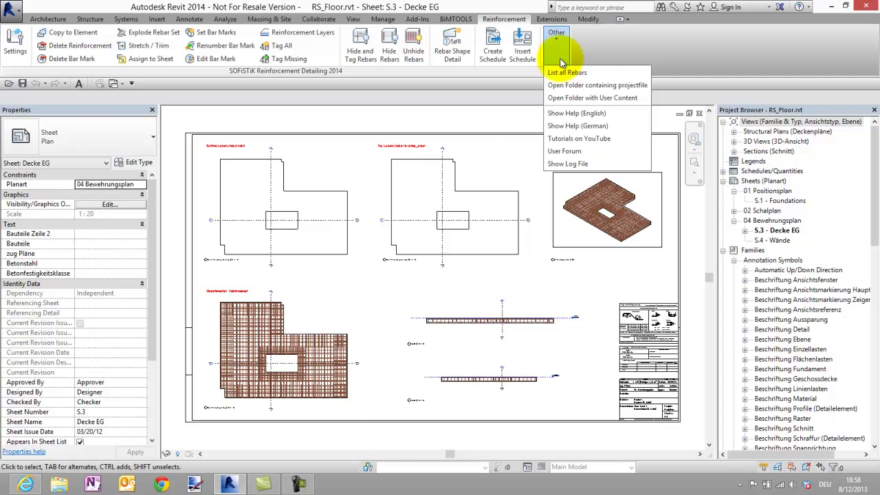
pyautogui.click(562, 114)
pyautogui.scroll(-3, 507, 255)
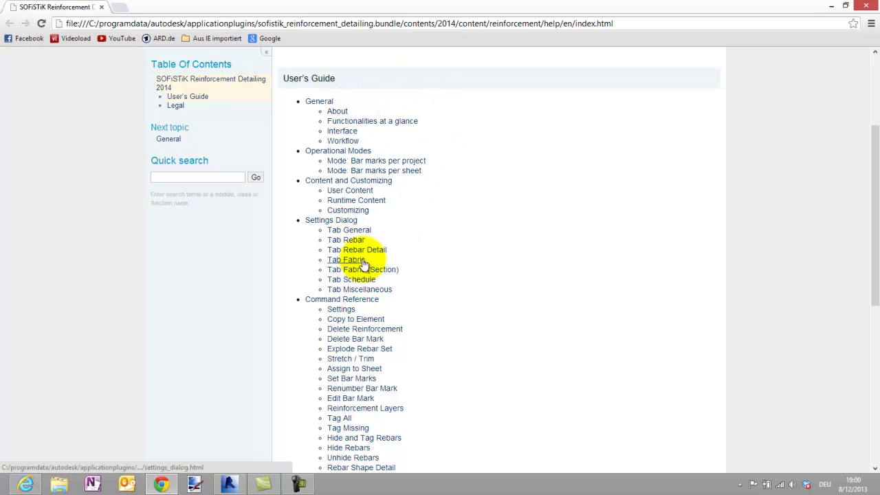
pyautogui.click(363, 407)
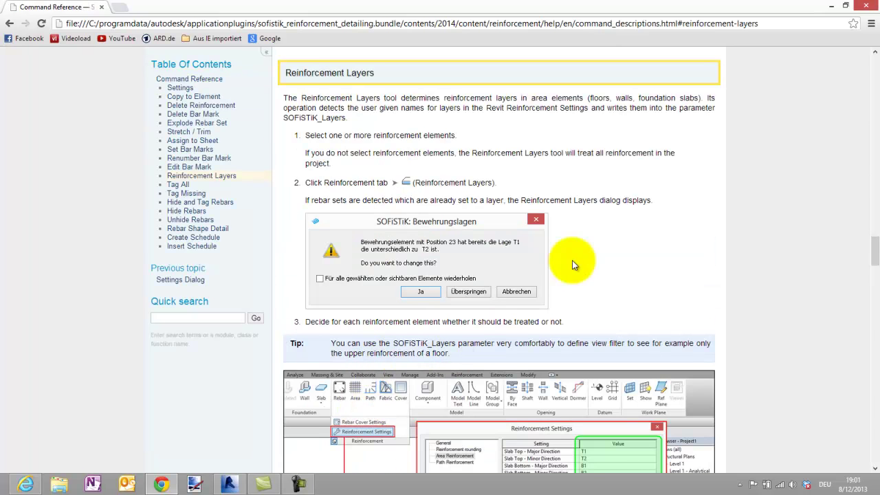
pyautogui.click(863, 5)
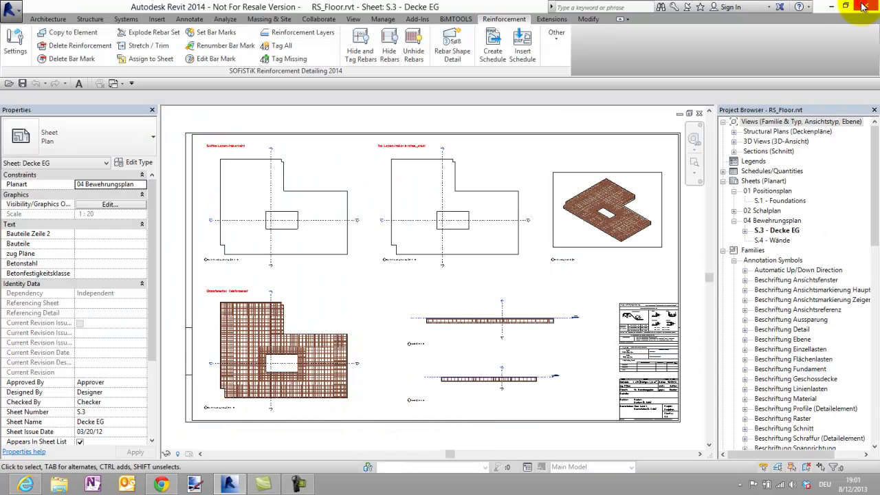
pyautogui.click(556, 52)
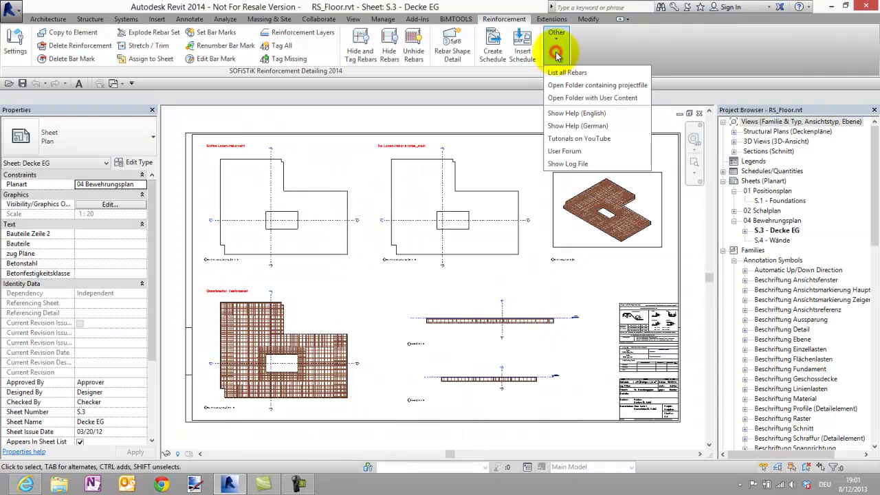
pyautogui.click(581, 152)
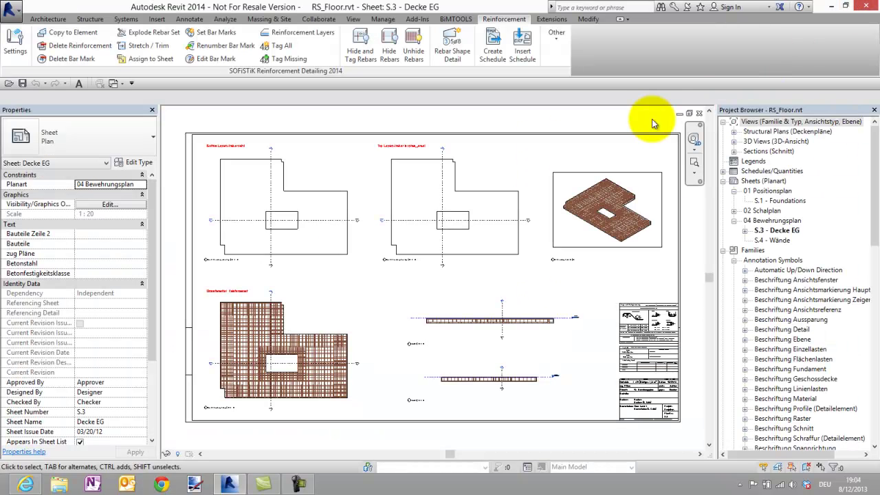
# Activate the 3D view on the sheet and assign its bar marks to S.3 - Decke EG
pyautogui.doubleClick(656, 188)
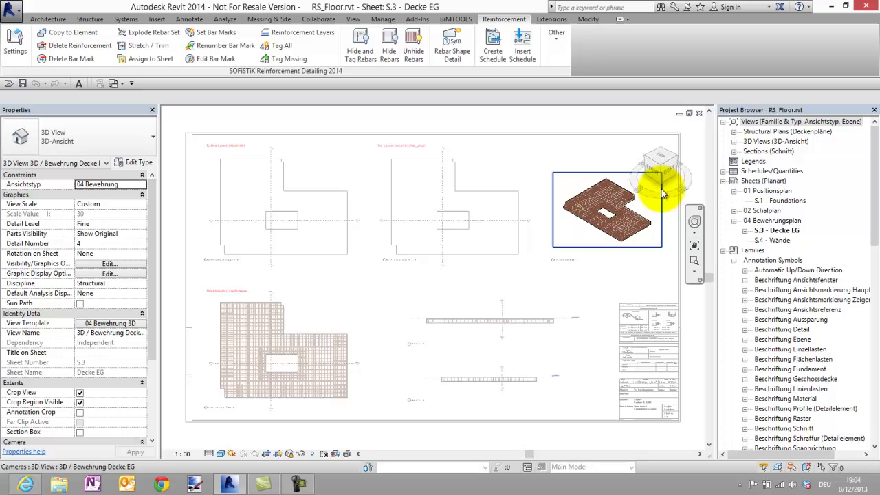
pyautogui.click(159, 58)
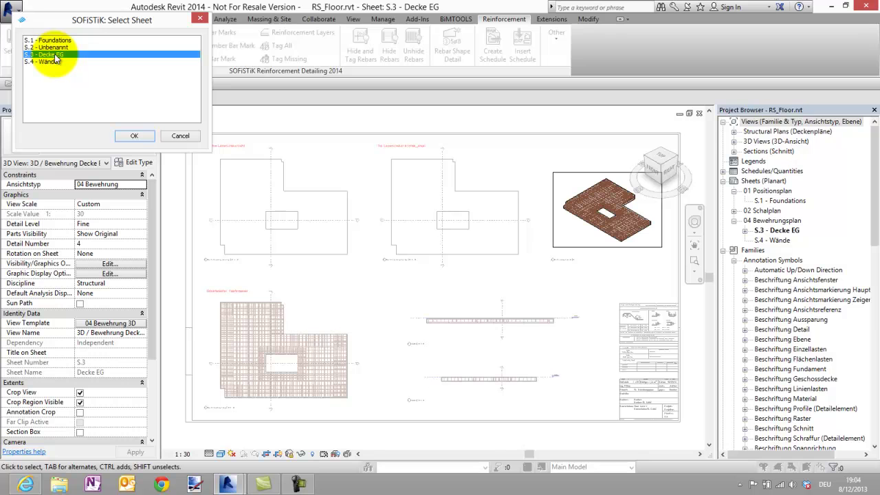
pyautogui.click(136, 136)
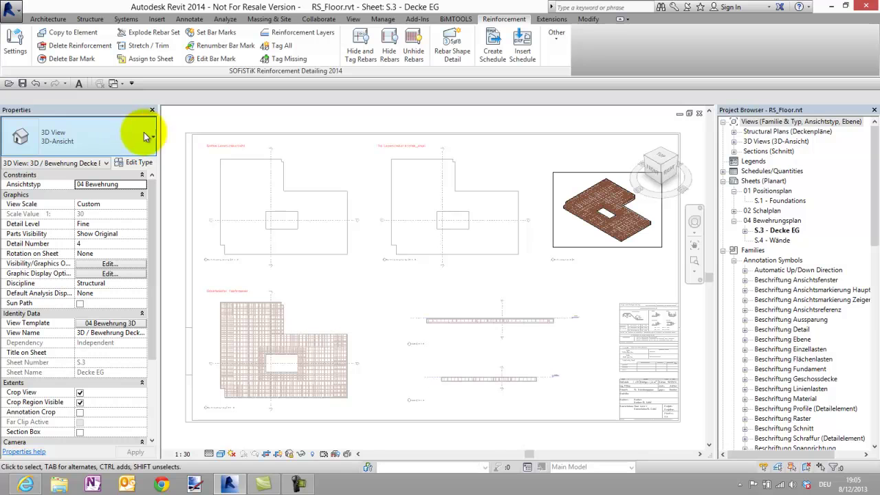
# Determine the floor's reinforcement layers and write their codes into the rebar's SOFiSTiK_Layer parameter
pyautogui.click(289, 34)
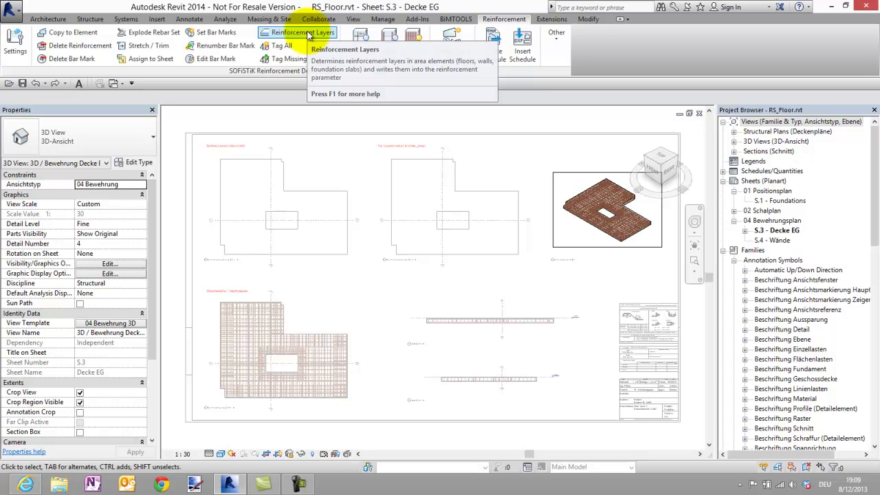
pyautogui.click(307, 34)
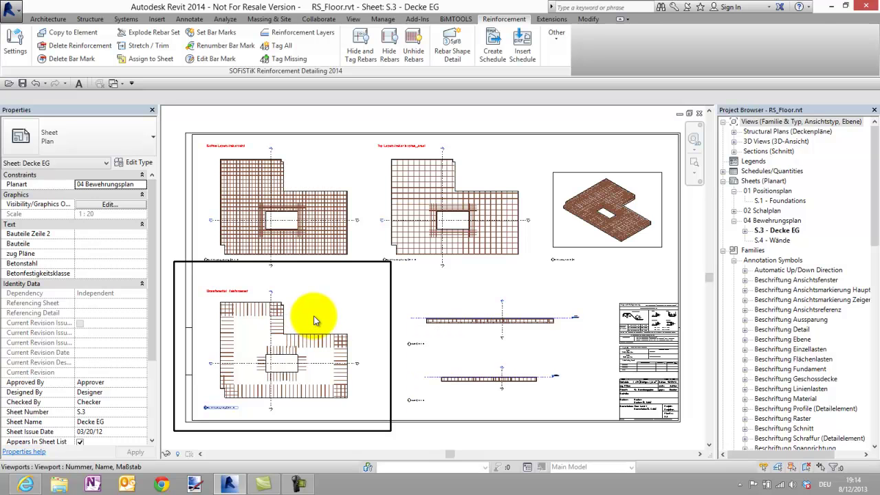
pyautogui.doubleClick(574, 230)
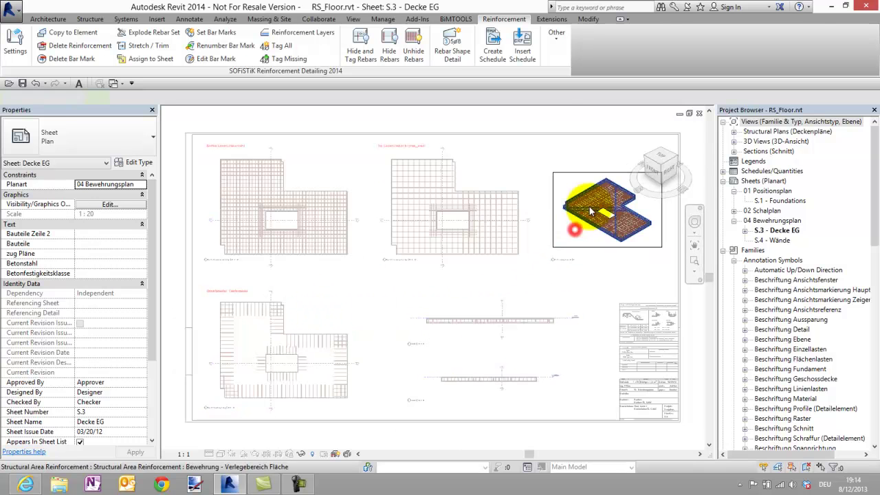
pyautogui.click(593, 203)
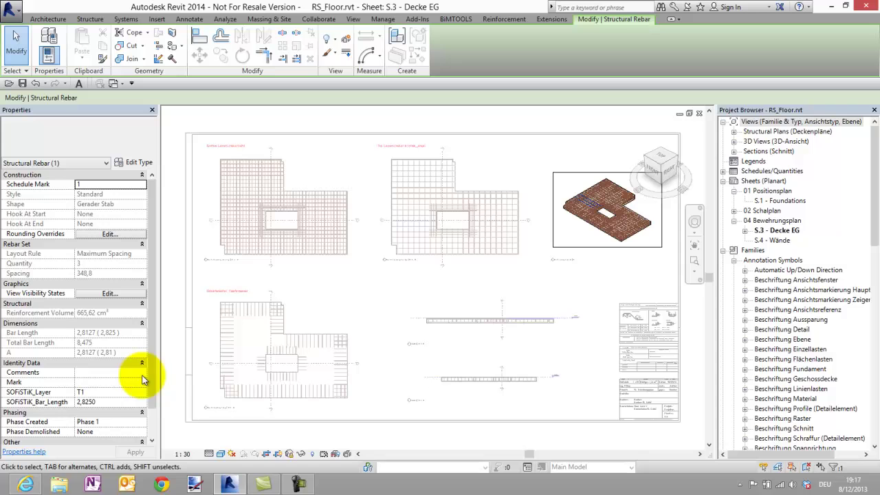
pyautogui.press('Escape')
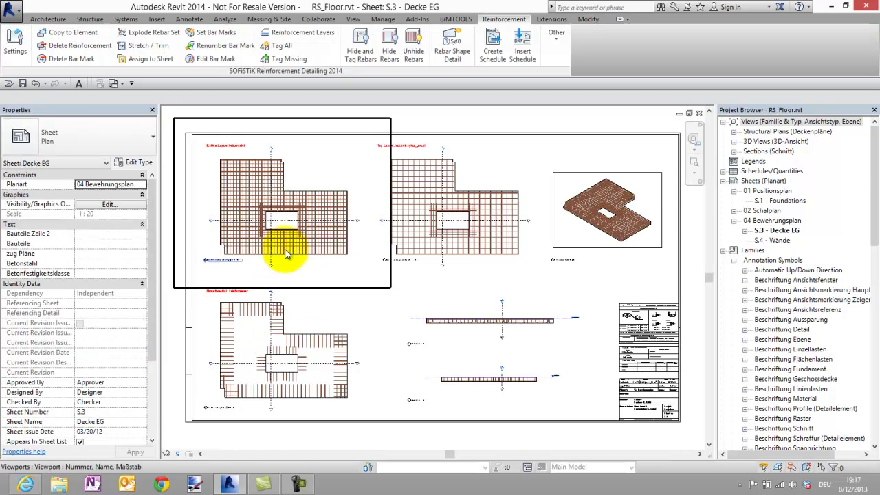
pyautogui.doubleClick(280, 225)
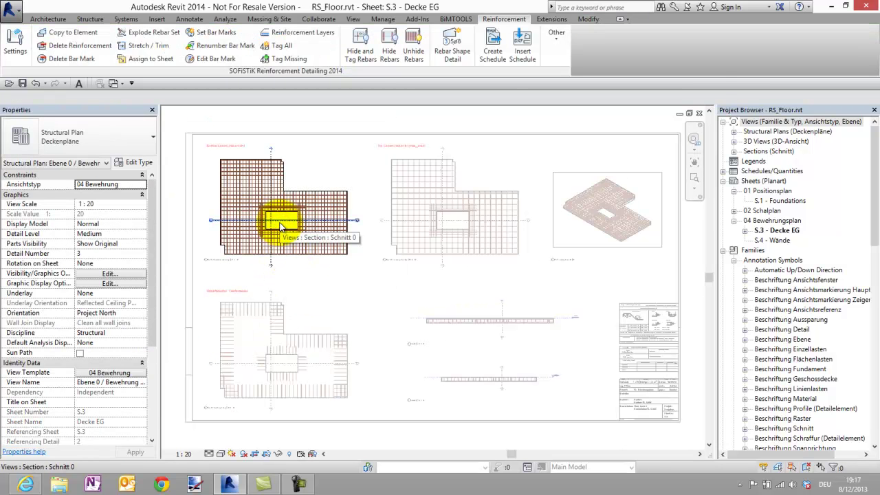
pyautogui.press('v')
pyautogui.press('g')
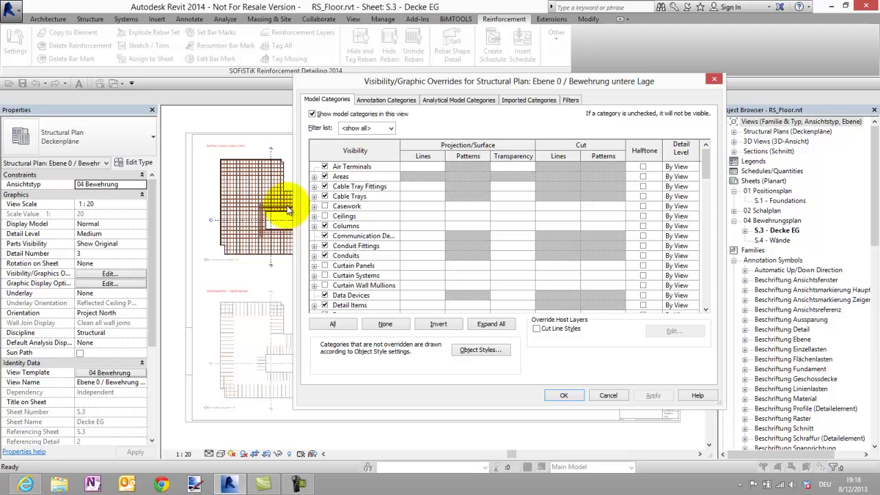
pyautogui.click(571, 100)
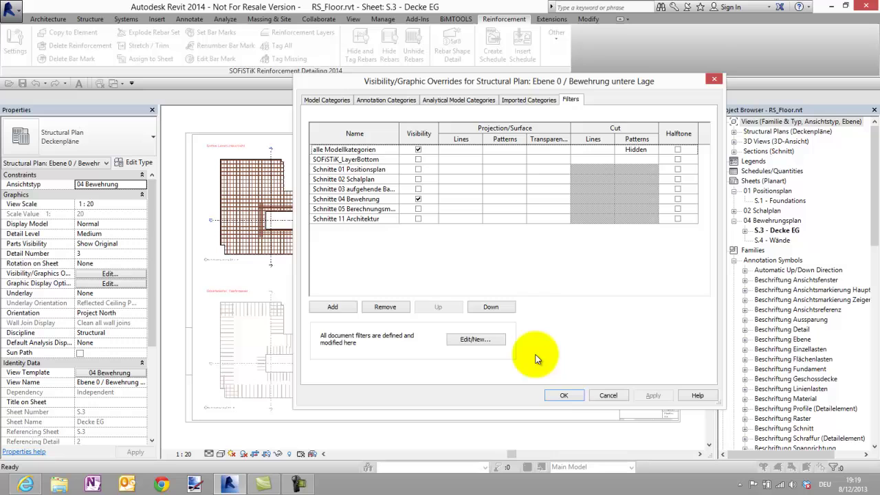
pyautogui.click(563, 395)
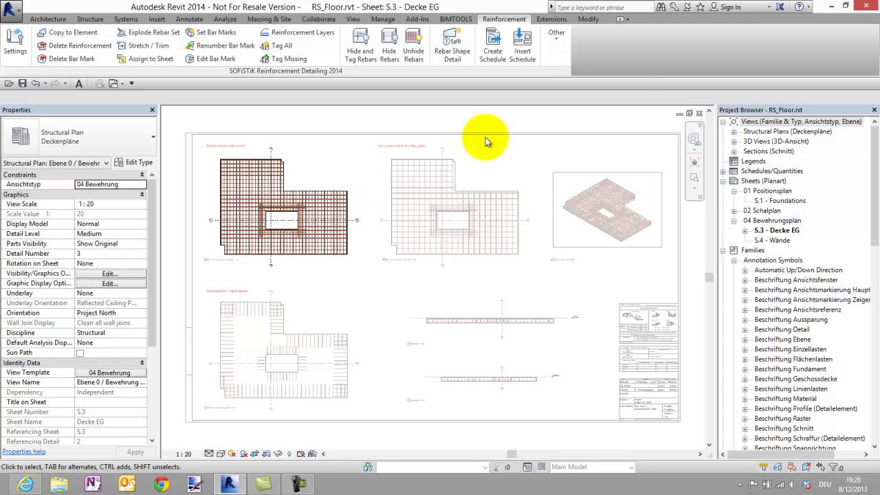
# Browse the SOFiSTiK user content into SOFiSTiK_Template_UK and select SOFiSTiK_Annotation_Rebar_UK.rfa
pyautogui.click(558, 42)
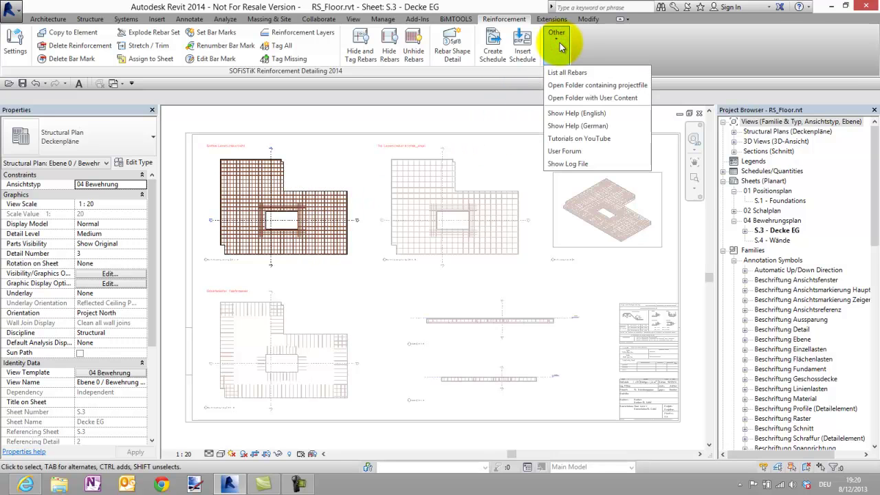
pyautogui.click(570, 97)
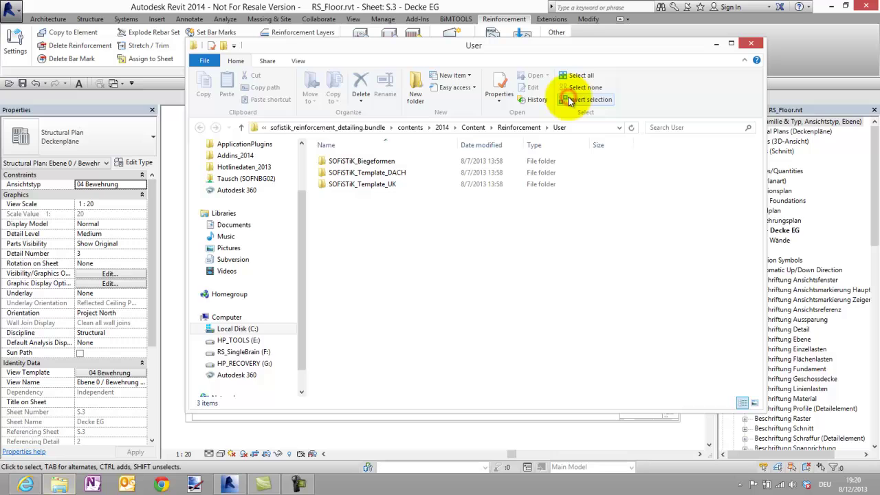
pyautogui.click(387, 174)
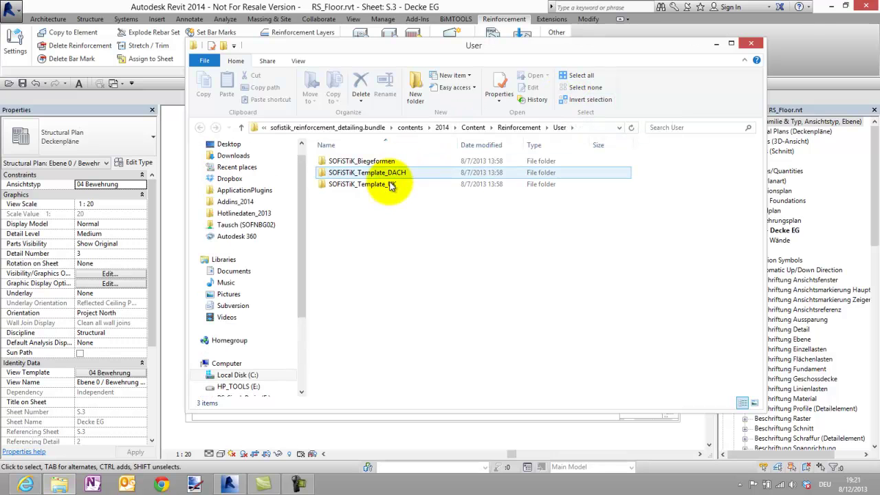
pyautogui.doubleClick(390, 184)
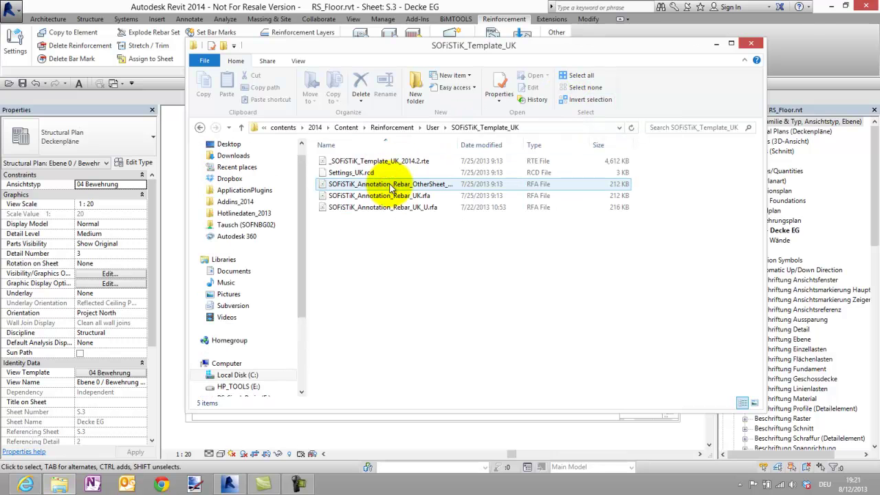
pyautogui.click(396, 198)
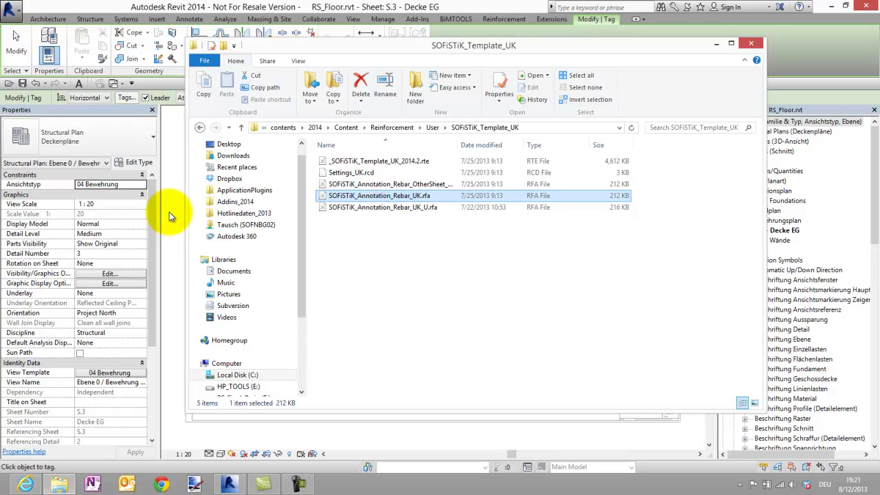
# Make SOFiSTiK_Annotation_Rebar_UK the standard rebar tag family in the Rebar settings
pyautogui.click(752, 45)
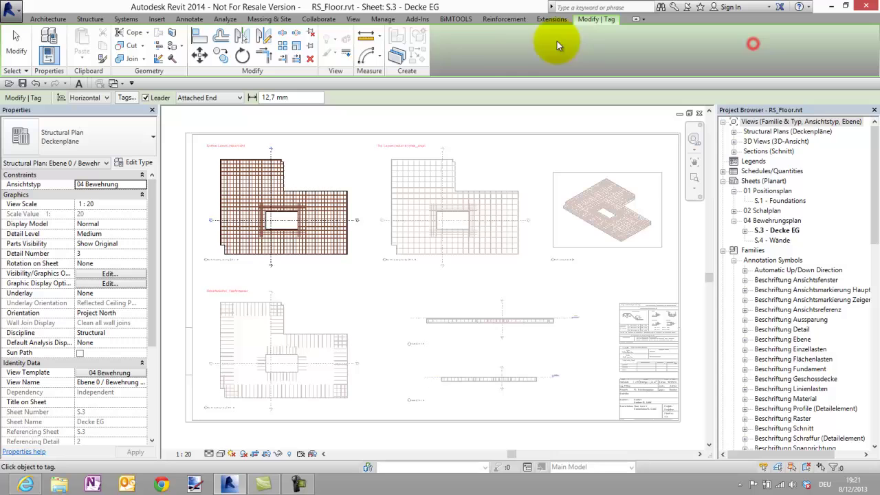
pyautogui.click(506, 18)
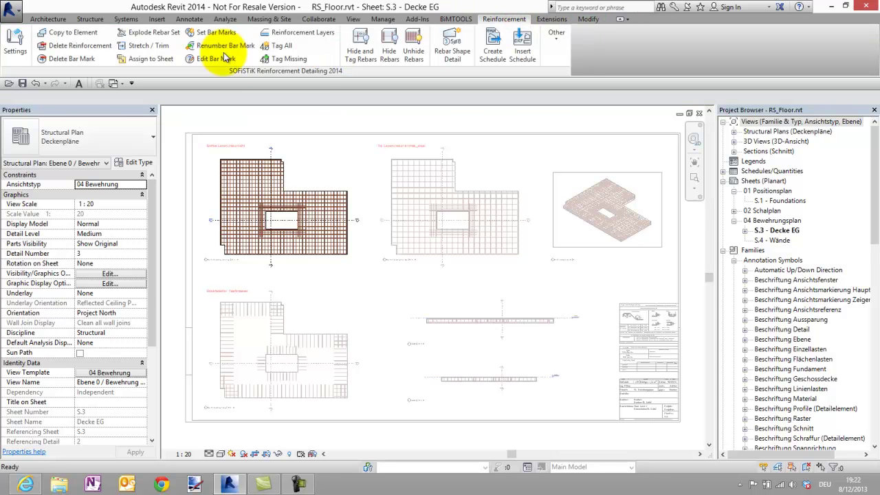
pyautogui.click(19, 46)
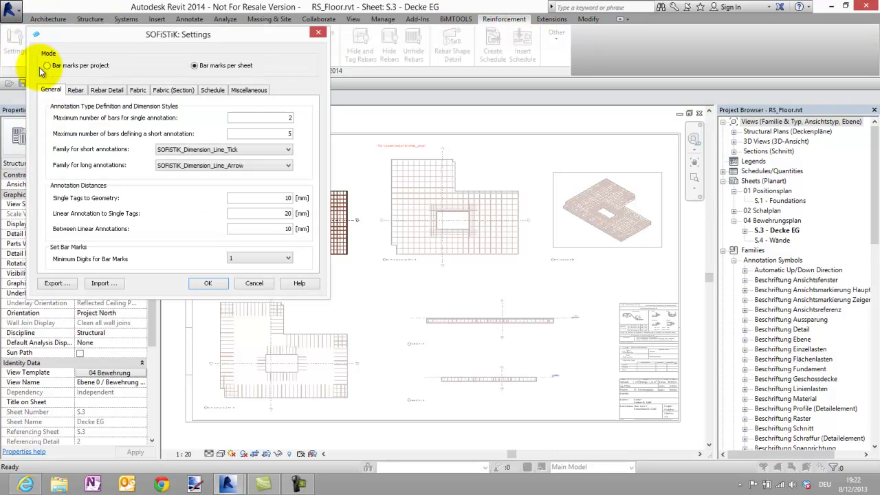
pyautogui.click(75, 90)
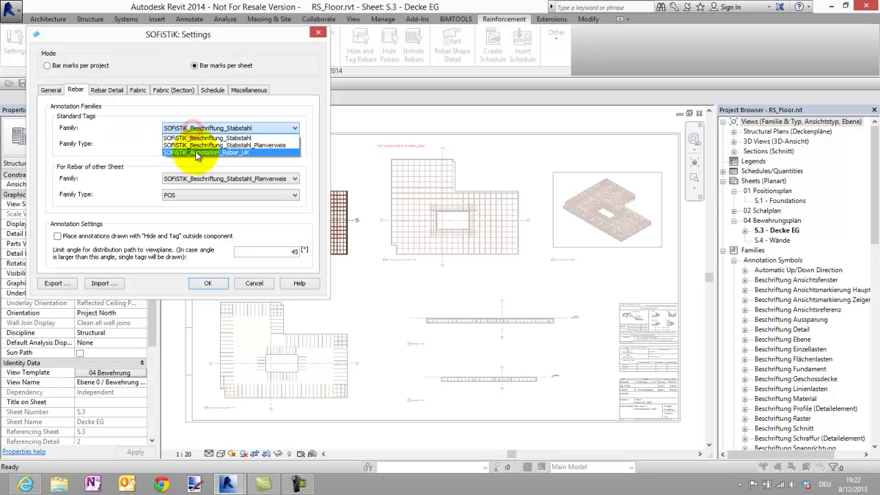
pyautogui.click(196, 150)
pyautogui.click(205, 283)
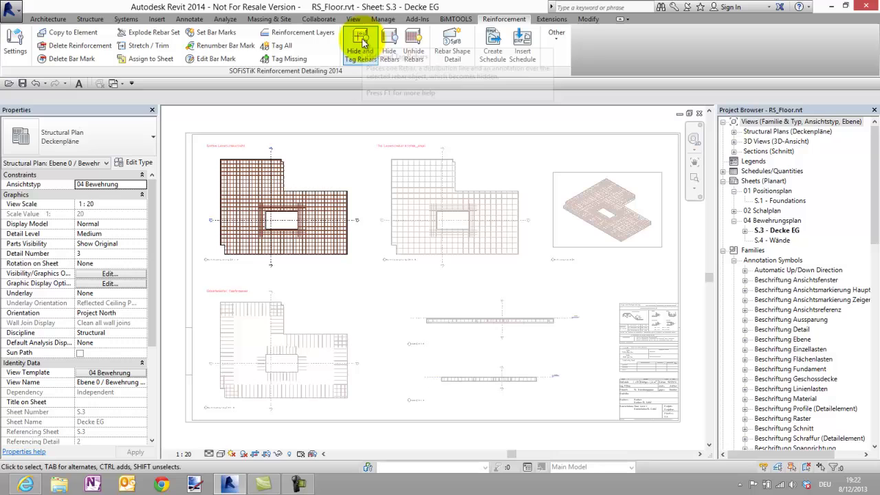
# Hide and tag all rebar in the top-left bottom-layers plan viewport
pyautogui.click(361, 43)
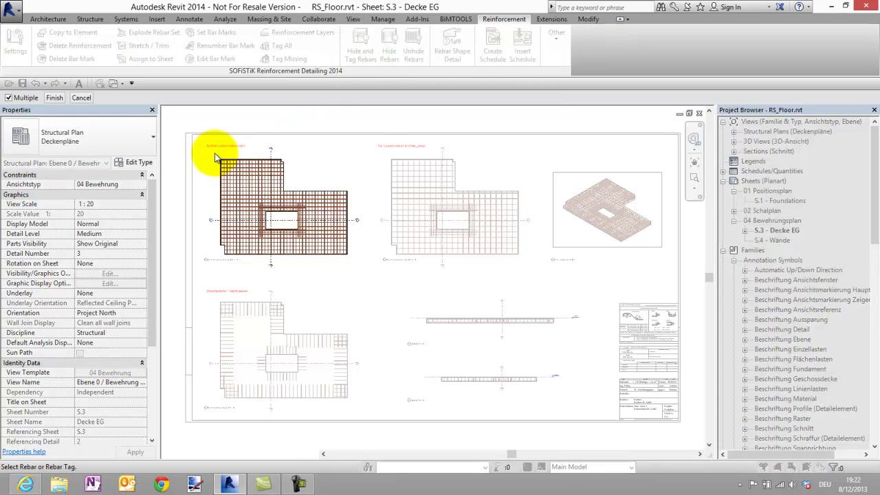
pyautogui.moveTo(215, 157); pyautogui.dragTo(359, 275)
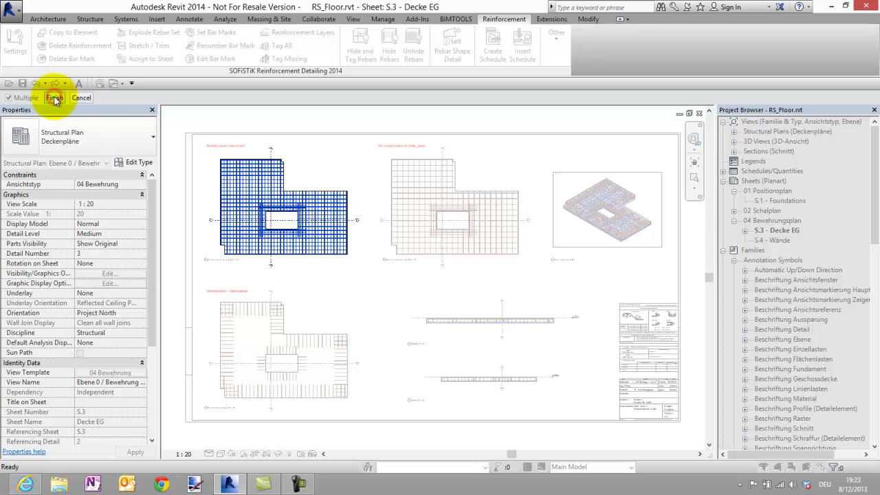
pyautogui.click(54, 98)
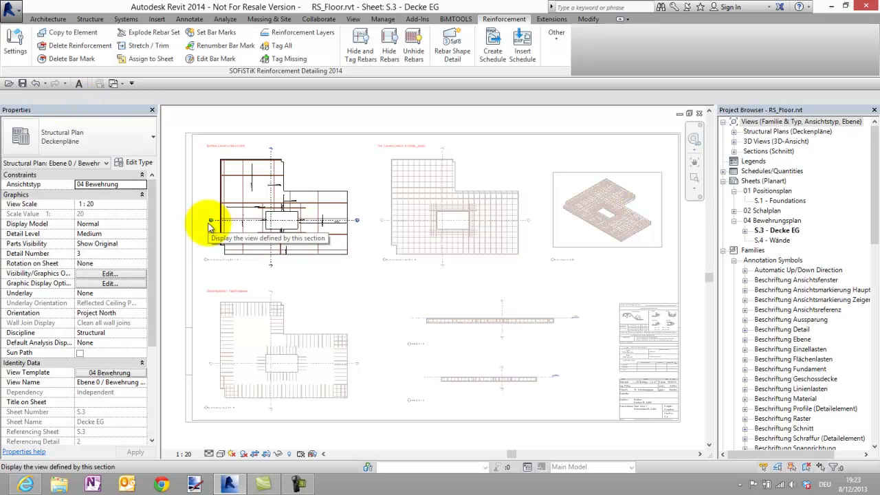
# Set the Offset Dimension Line of the rebar set below the opening to 300
pyautogui.scroll(5, 212, 163)
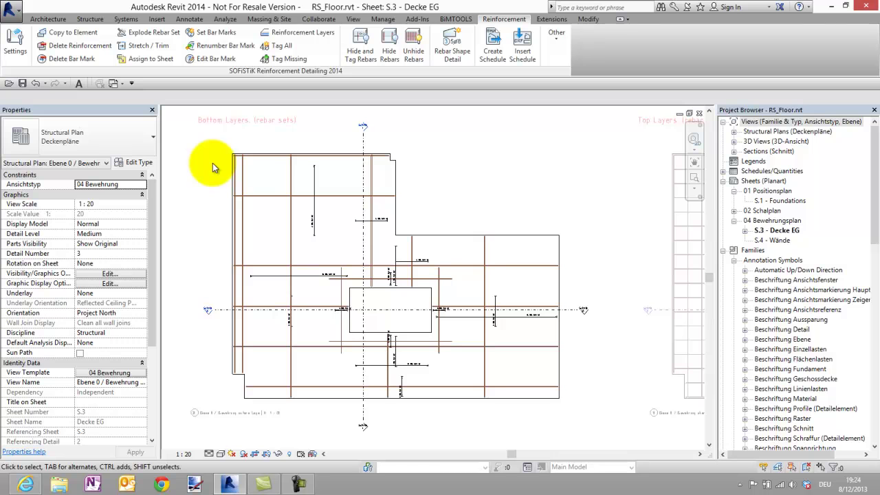
pyautogui.click(376, 341)
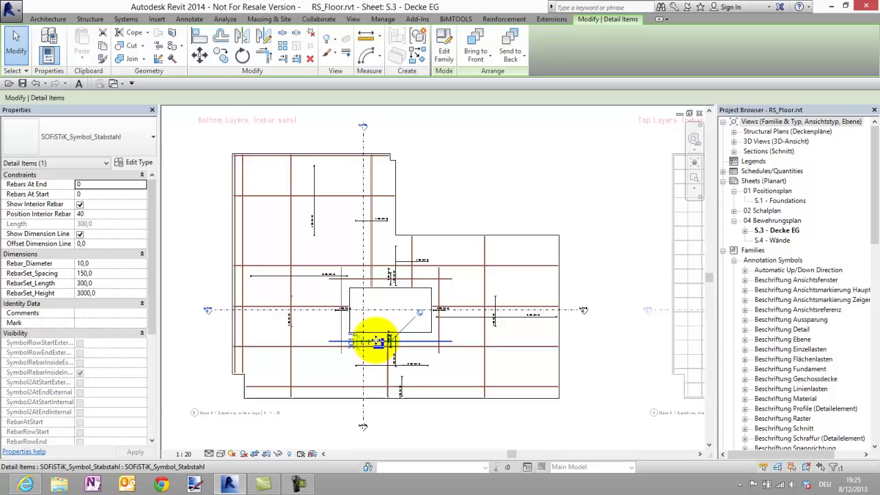
pyautogui.click(110, 244)
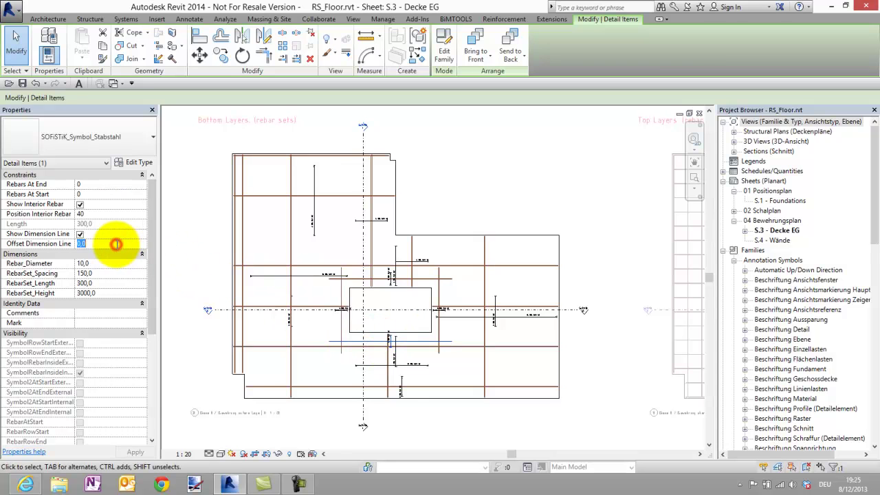
pyautogui.write('3')
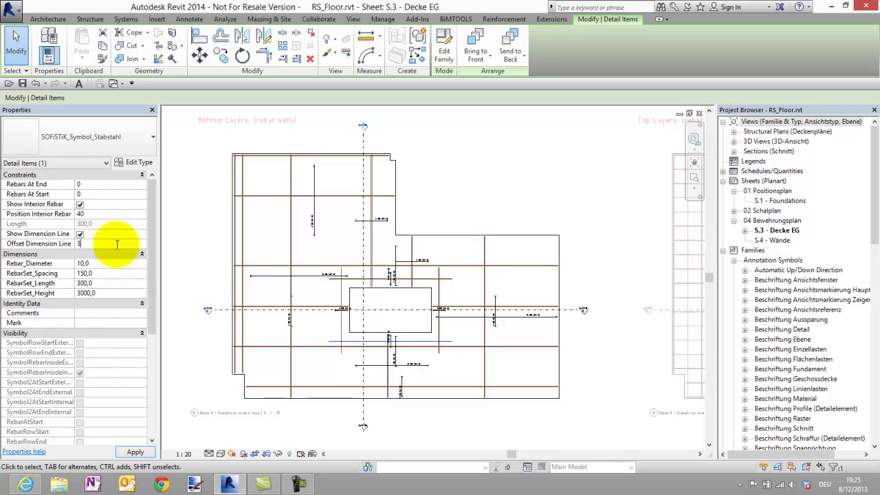
pyautogui.write('00')
pyautogui.click(138, 453)
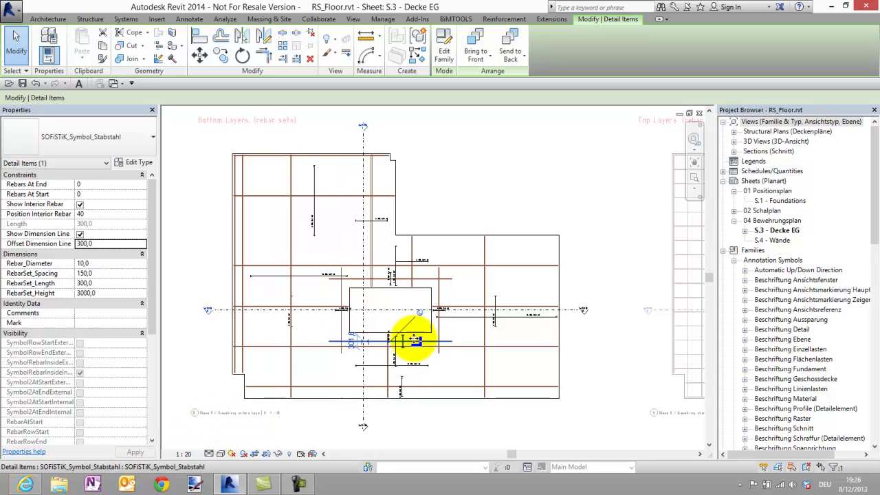
# Drag the 3 H10 150 B2 tag into alignment with the rebar symbol
pyautogui.scroll(6, 413, 338)
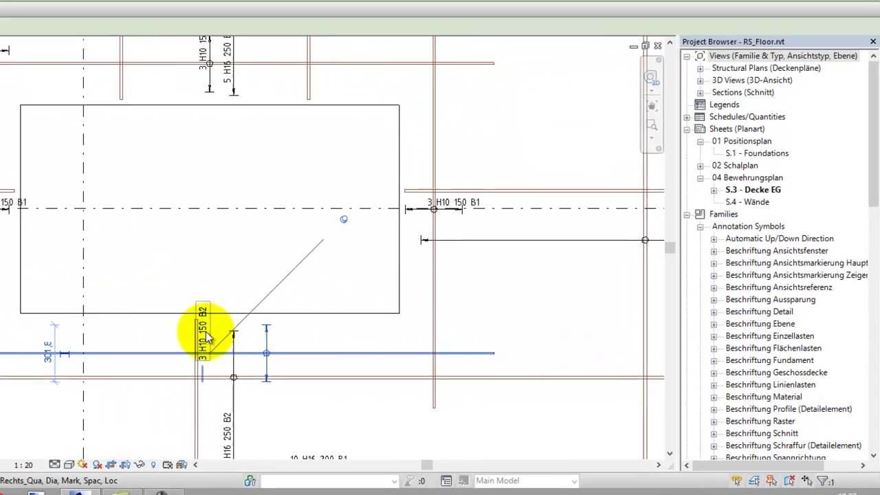
pyautogui.click(207, 336)
pyautogui.moveTo(207, 337); pyautogui.dragTo(254, 342)
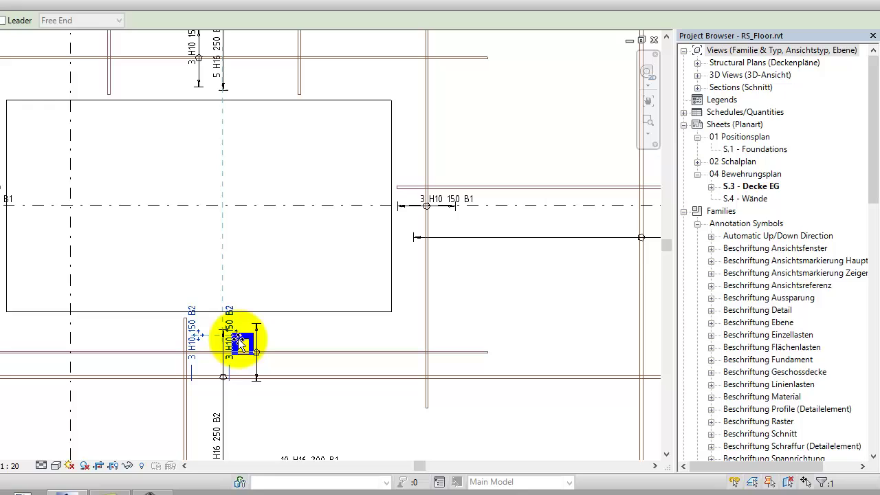
pyautogui.click(279, 341)
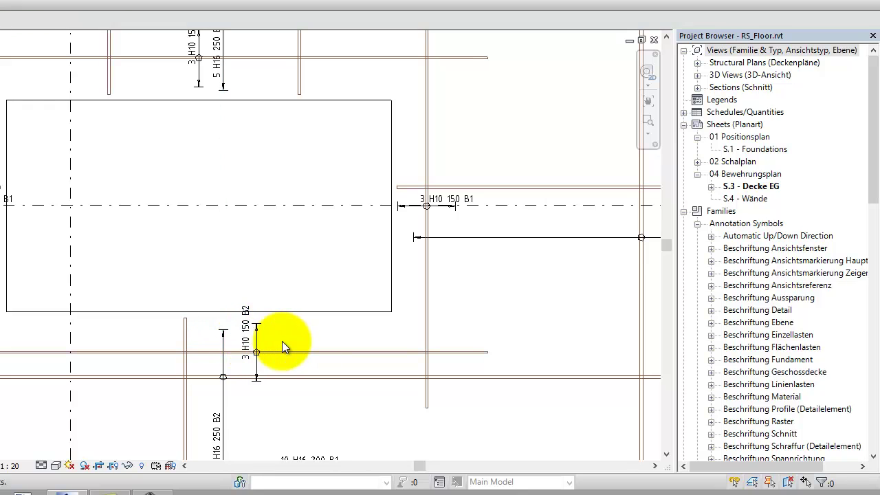
pyautogui.scroll(-2, 282, 341)
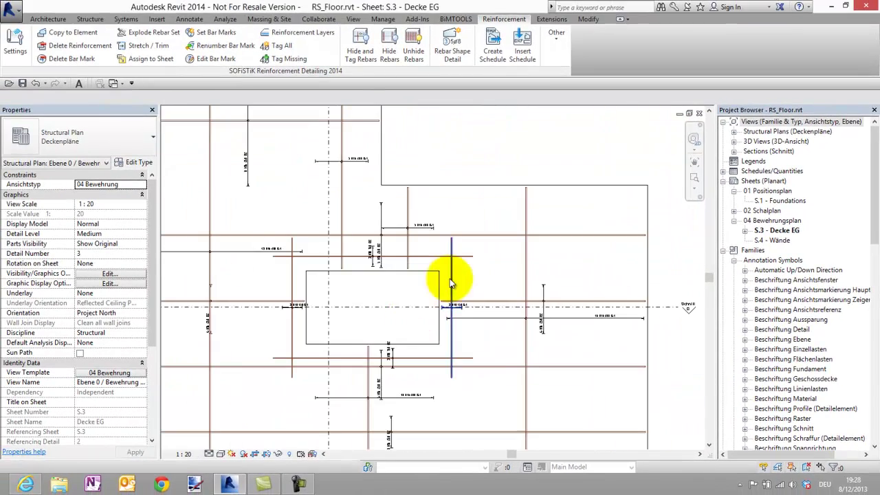
# Tick 'Place annotations drawn with Hide and Tag outside component' in the Rebar settings
pyautogui.scroll(-3, 449, 279)
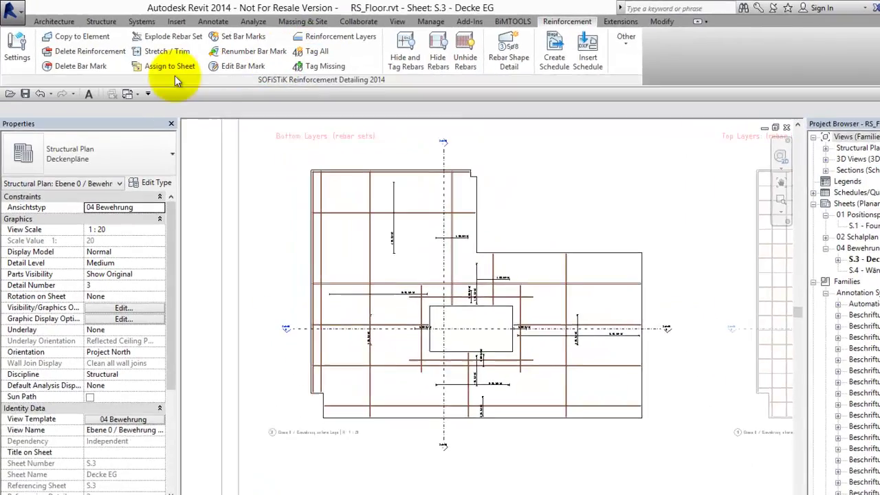
pyautogui.click(15, 50)
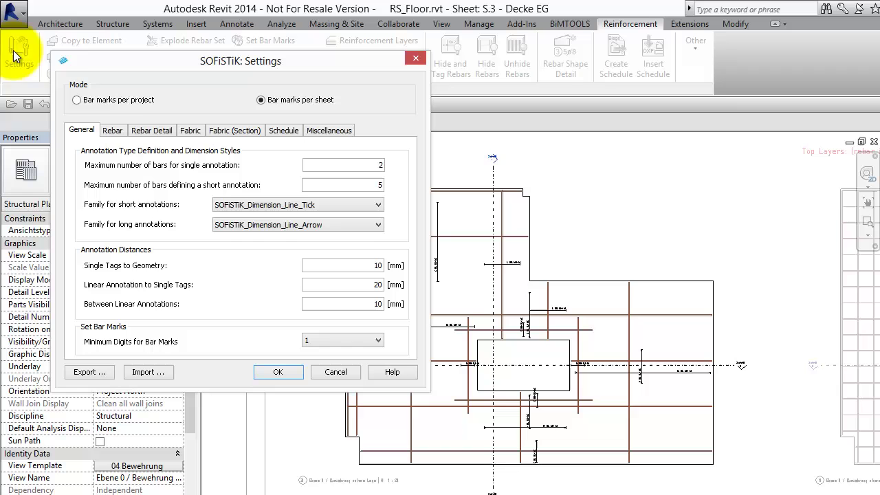
pyautogui.click(113, 131)
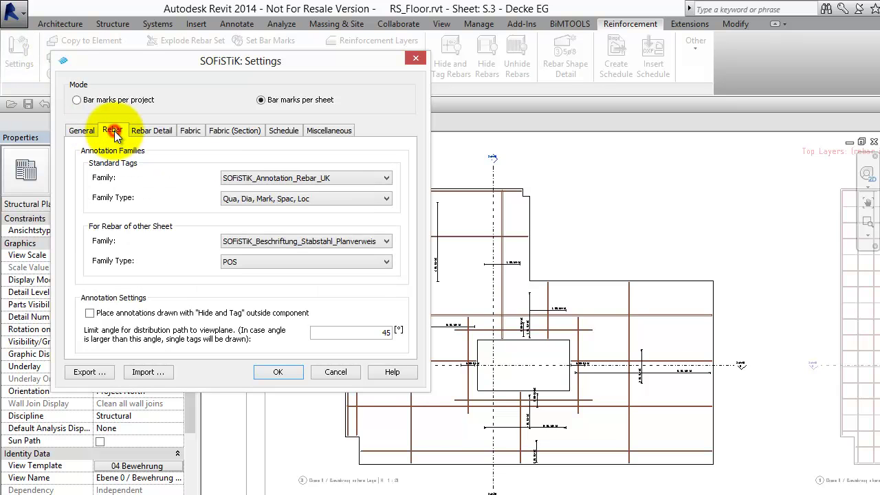
pyautogui.click(90, 313)
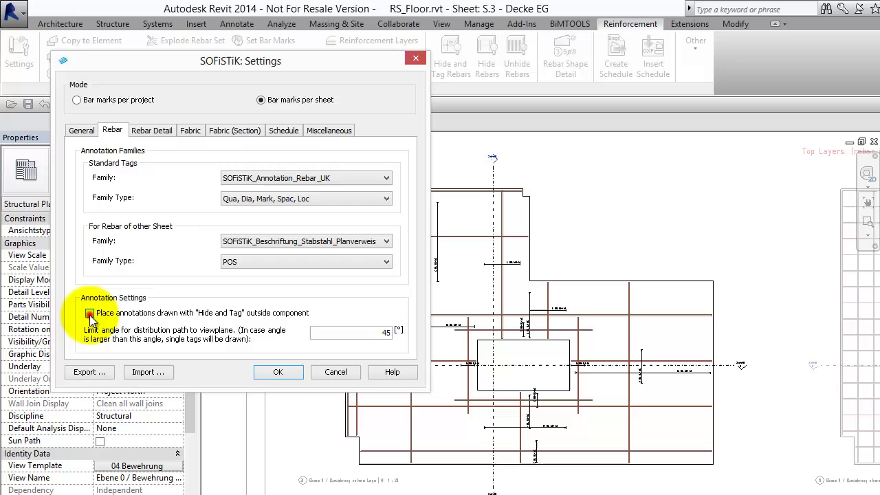
# Confirm the outside placement, tag all rebars on the sheet, and zoom onto the 8 H16 250 B2 and 1 H16 B2 tags
pyautogui.click(277, 371)
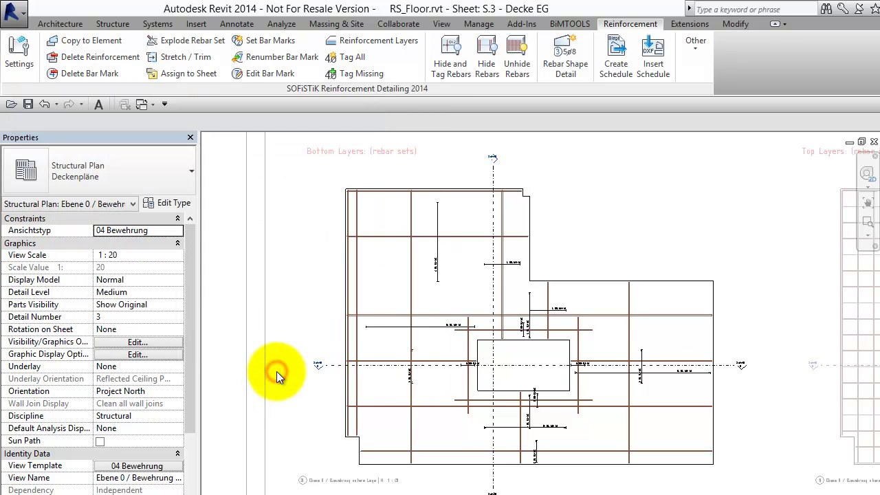
pyautogui.click(354, 57)
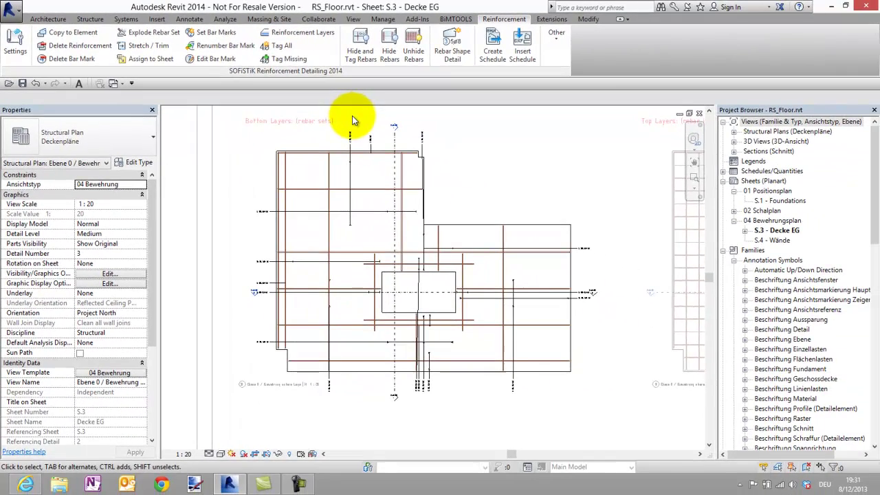
pyautogui.click(425, 143)
pyautogui.scroll(5, 352, 116)
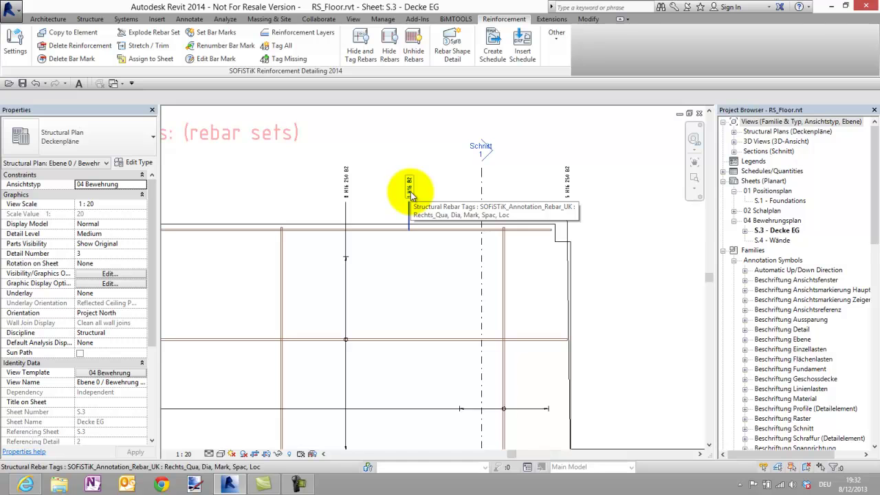
pyautogui.scroll(3, 344, 143)
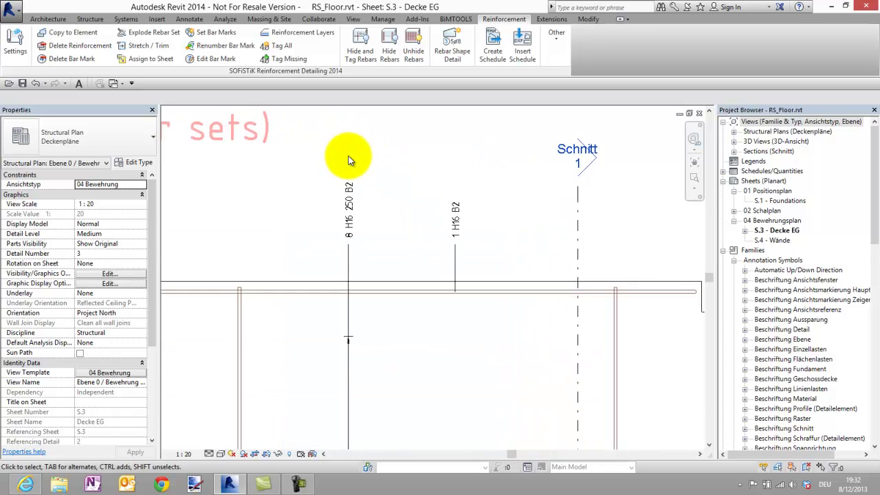
pyautogui.scroll(3, 348, 158)
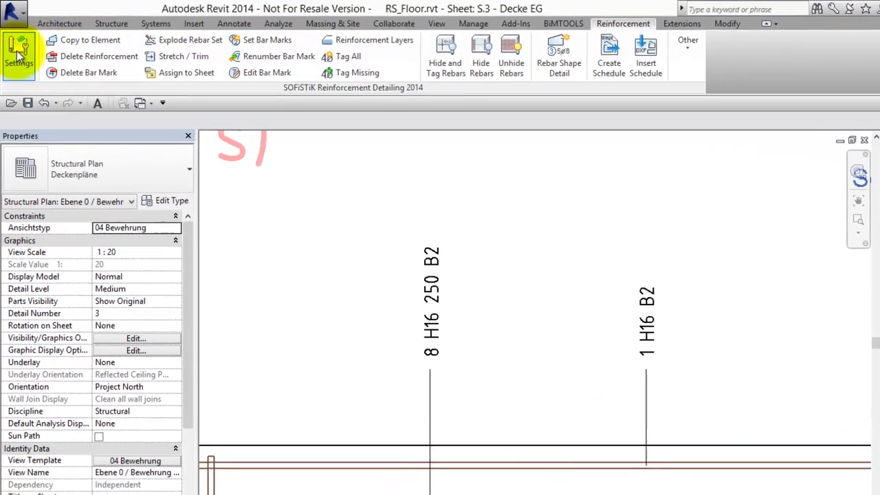
# Set Minimum Digits for Bar Marks to 2 in the SOFiSTiK General settings
pyautogui.click(19, 55)
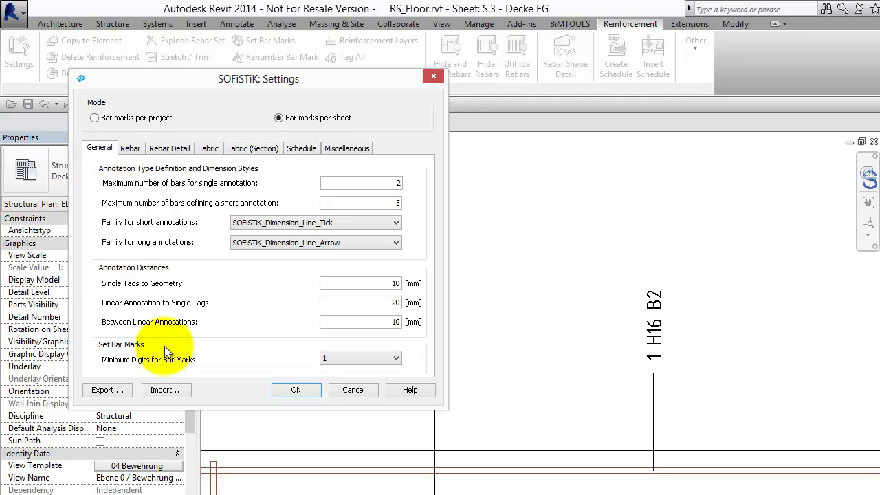
pyautogui.click(335, 359)
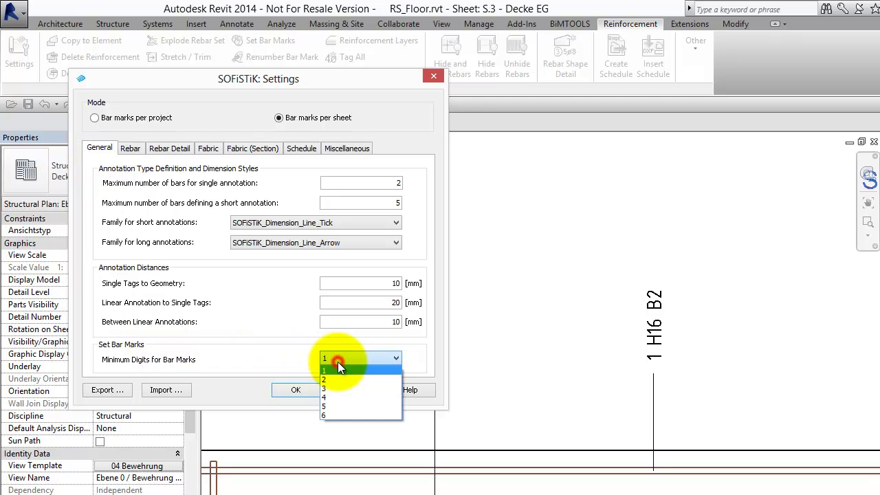
pyautogui.click(330, 379)
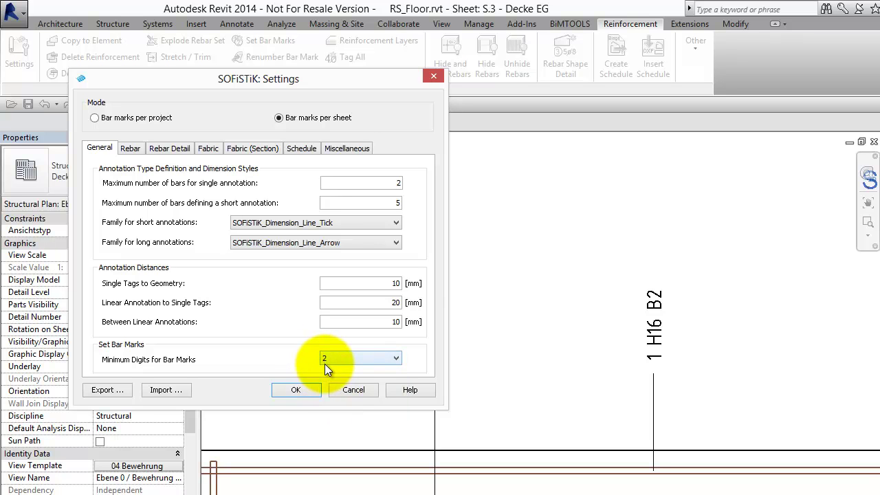
pyautogui.click(298, 389)
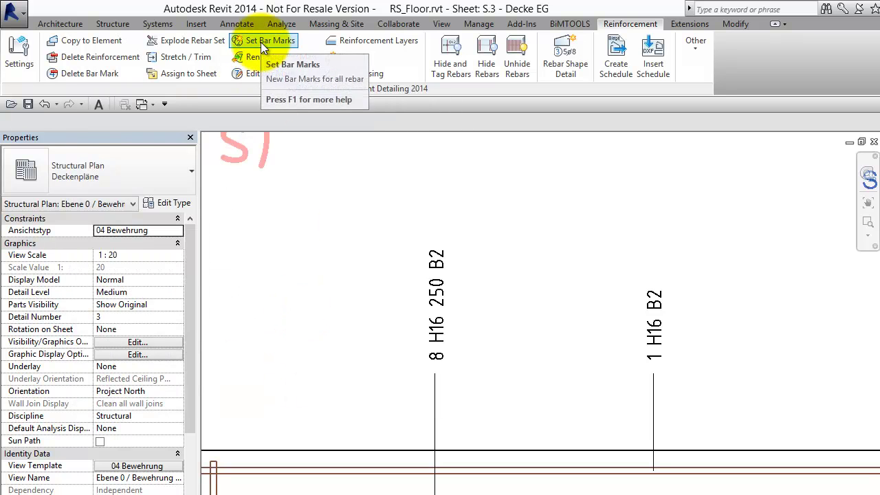
# Renew all bar marks from 1 with increment 1 on sheet S.3 - Decke EG
pyautogui.click(260, 42)
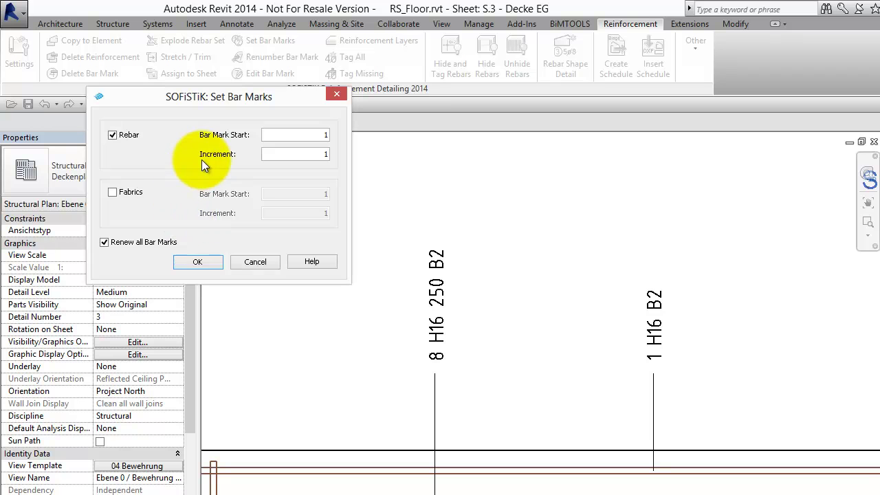
pyautogui.click(198, 262)
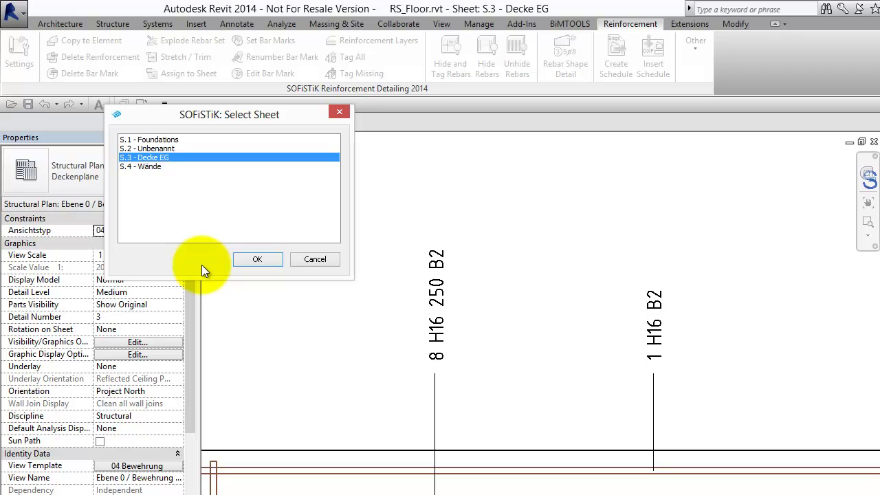
pyautogui.click(253, 259)
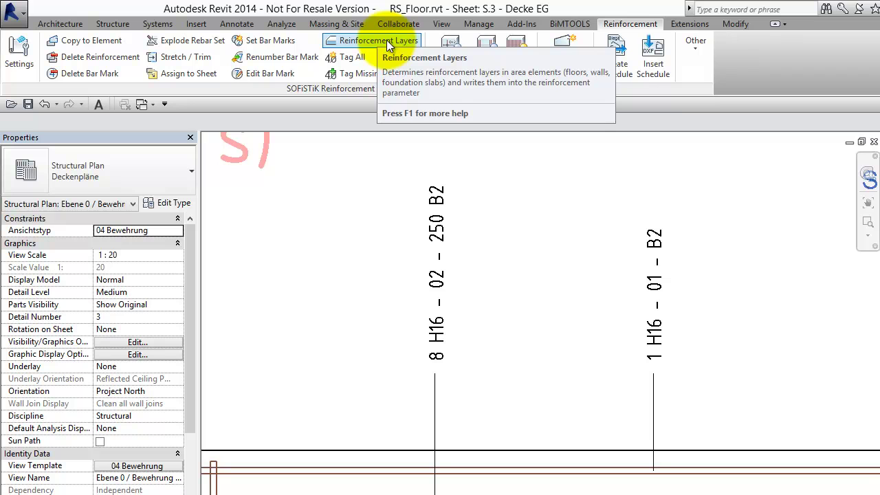
pyautogui.click(112, 24)
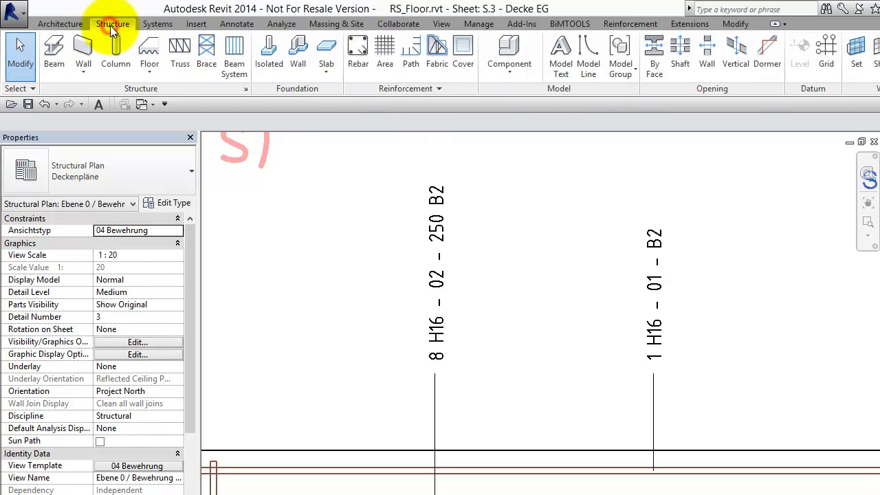
pyautogui.click(436, 89)
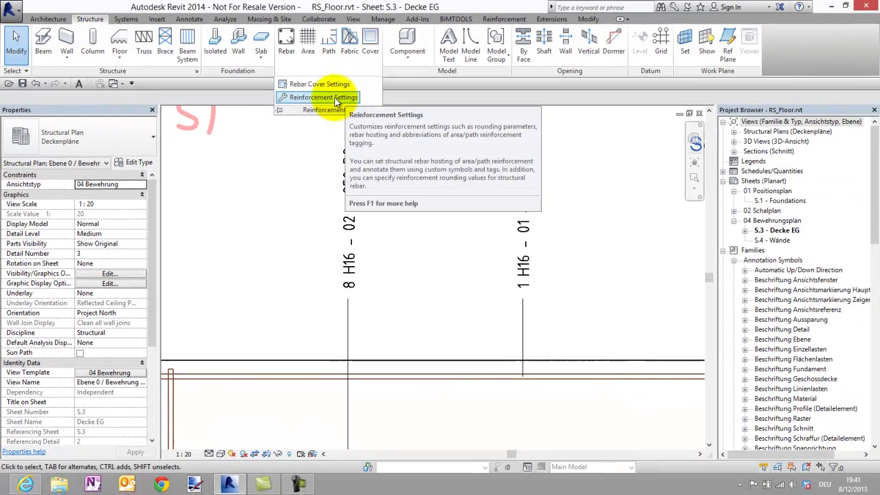
pyautogui.click(336, 97)
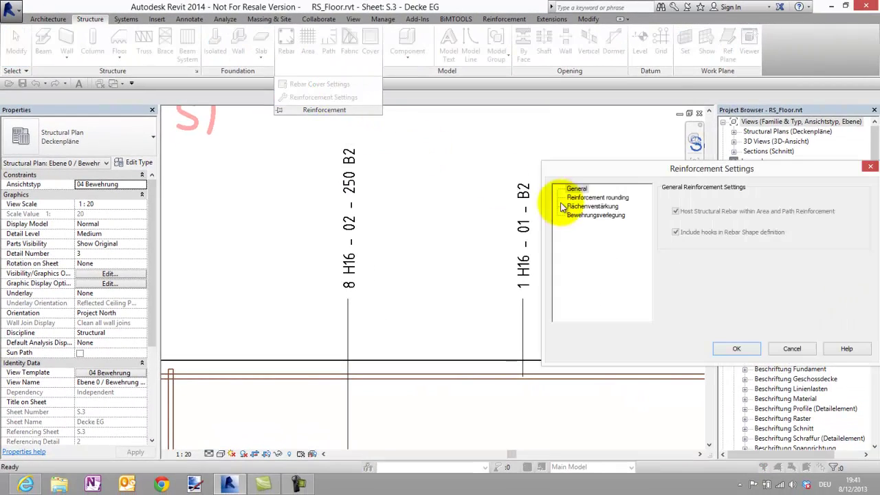
pyautogui.click(602, 207)
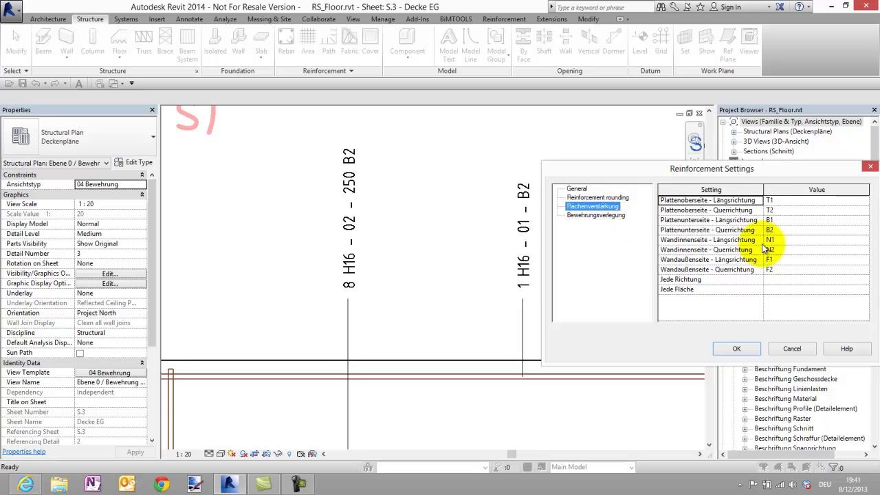
pyautogui.click(748, 349)
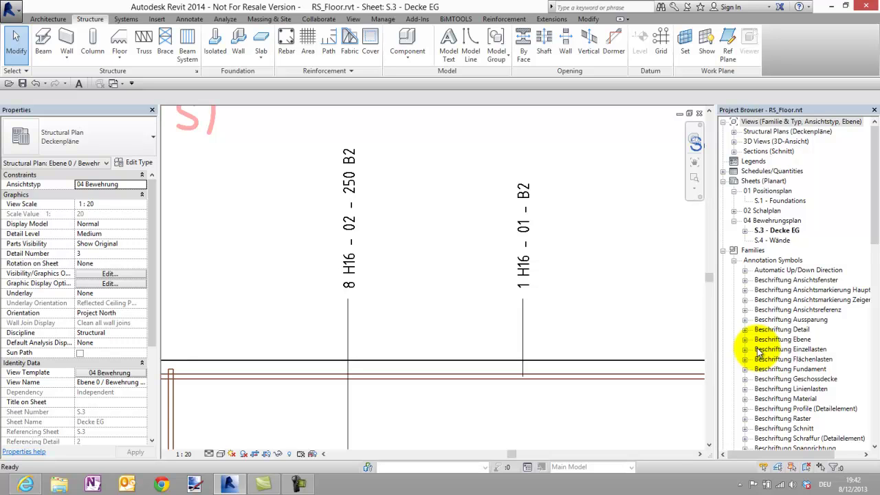
# In Schedule settings, choose centreline bar lengths (Method B) and round total rebar length up
pyautogui.click(509, 20)
pyautogui.click(11, 43)
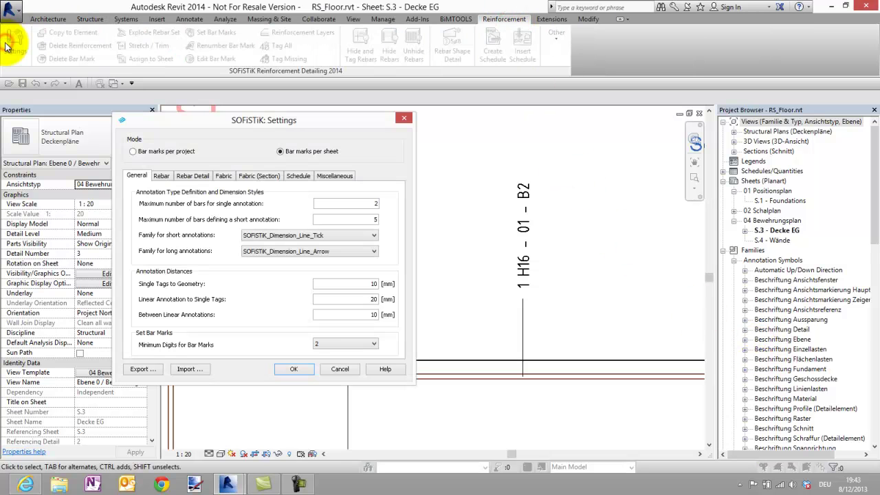
pyautogui.click(304, 176)
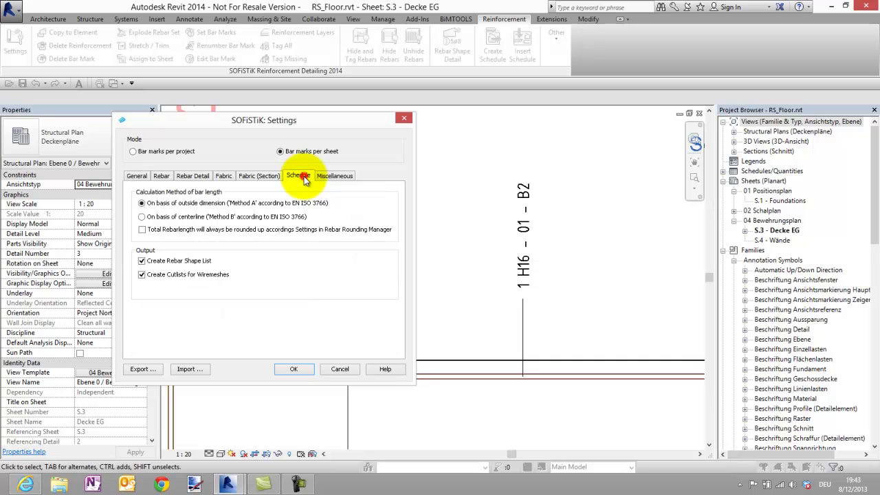
pyautogui.click(174, 218)
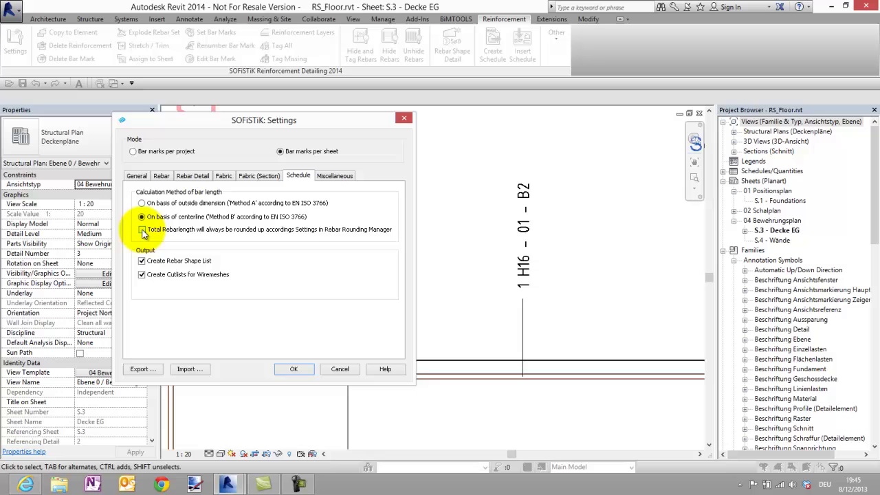
pyautogui.click(142, 230)
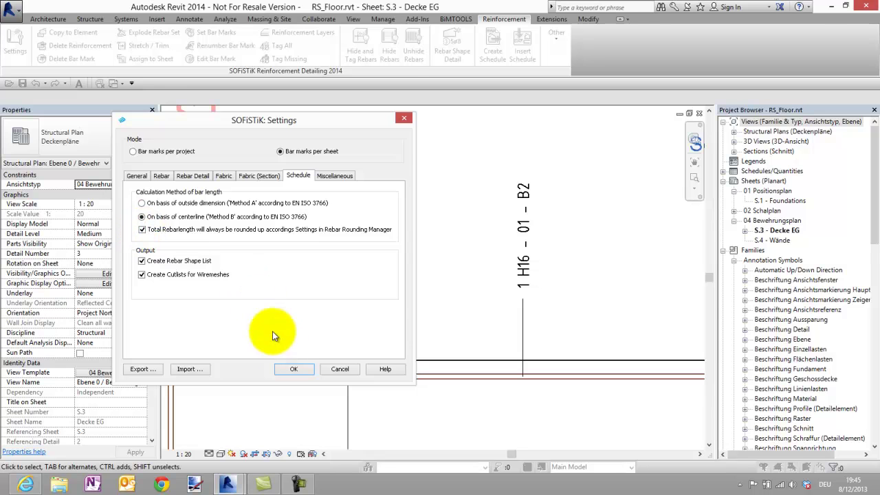
pyautogui.click(291, 370)
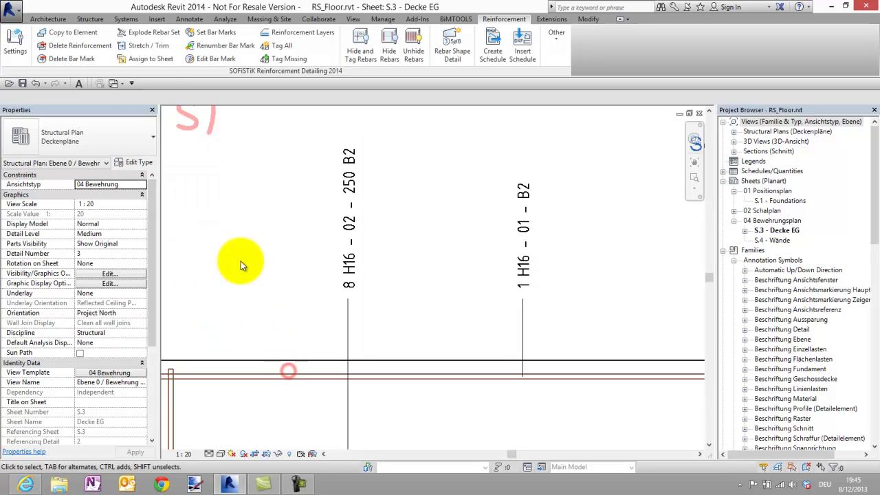
pyautogui.click(92, 18)
pyautogui.click(308, 69)
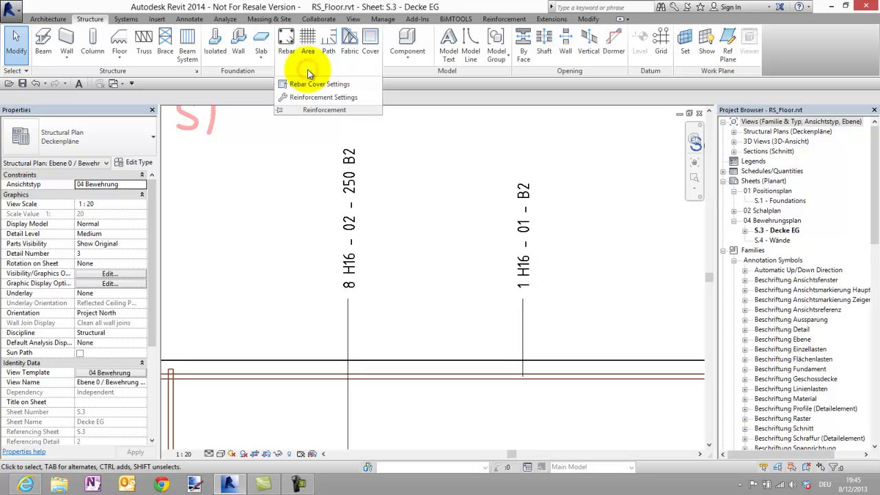
pyautogui.click(312, 96)
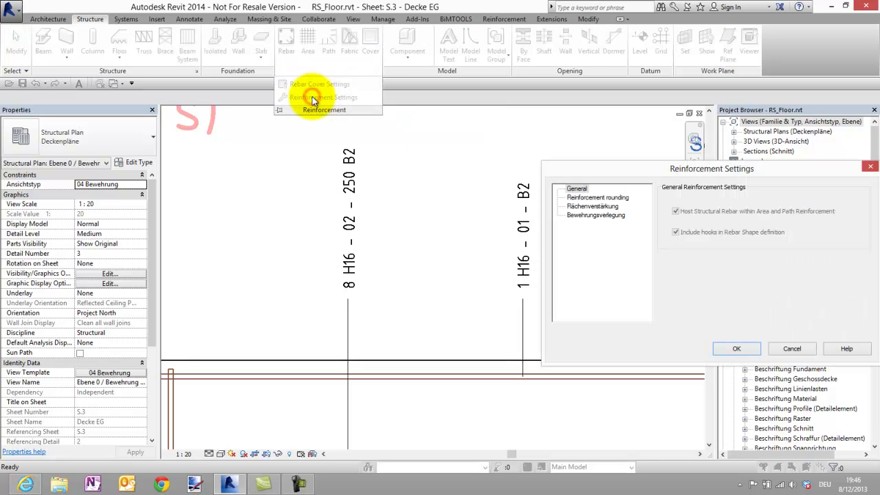
pyautogui.click(597, 197)
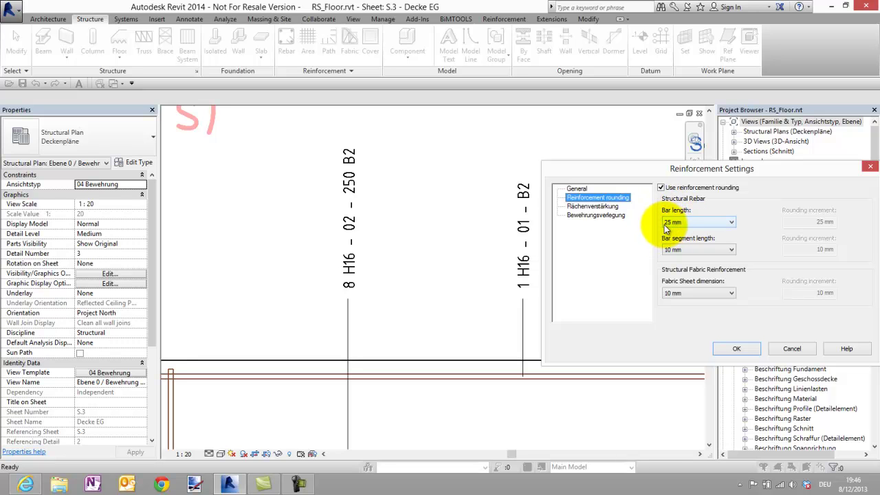
pyautogui.click(728, 347)
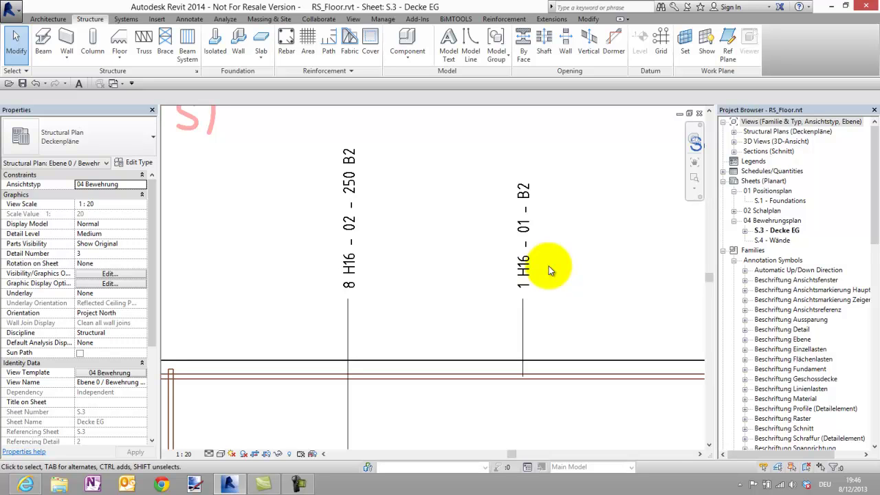
# Switch back to the SOFiSTiK Reinforcement ribbon tab with sheet S.3 still open
pyautogui.click(508, 21)
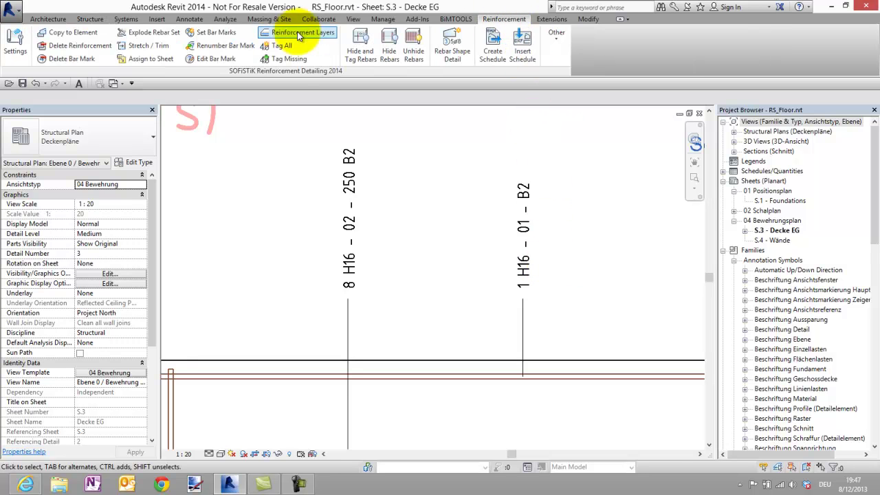